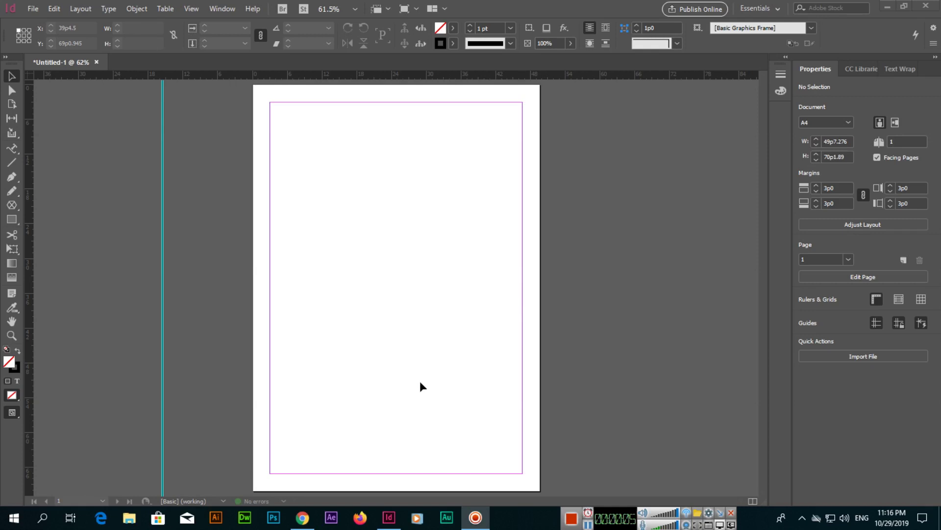
Step: Draw a rectangle at the page's top-left margin with the Rectangle Tool
left_click(12, 134)
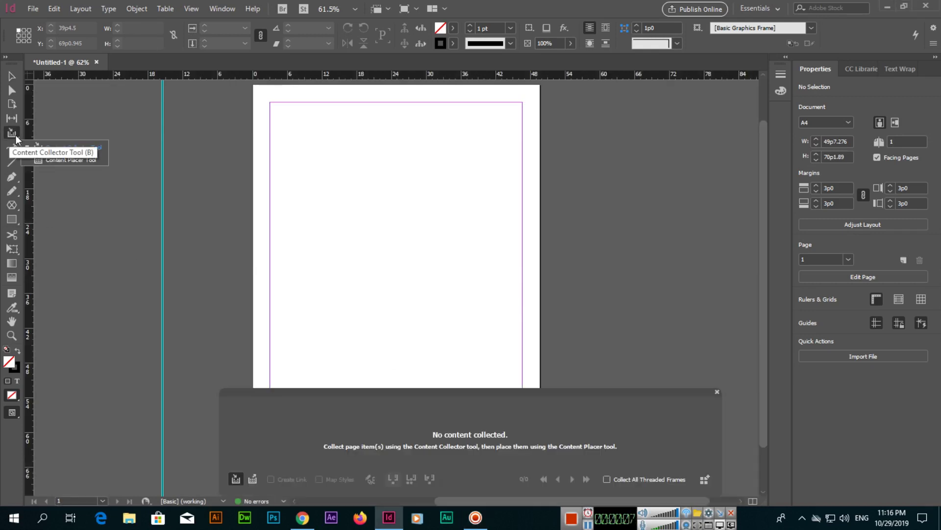
left_click(13, 119)
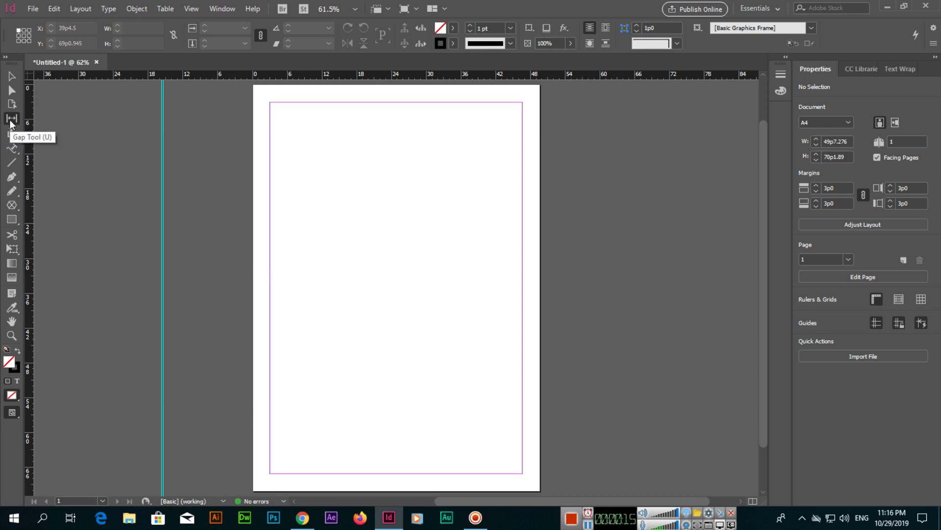
left_click(11, 221)
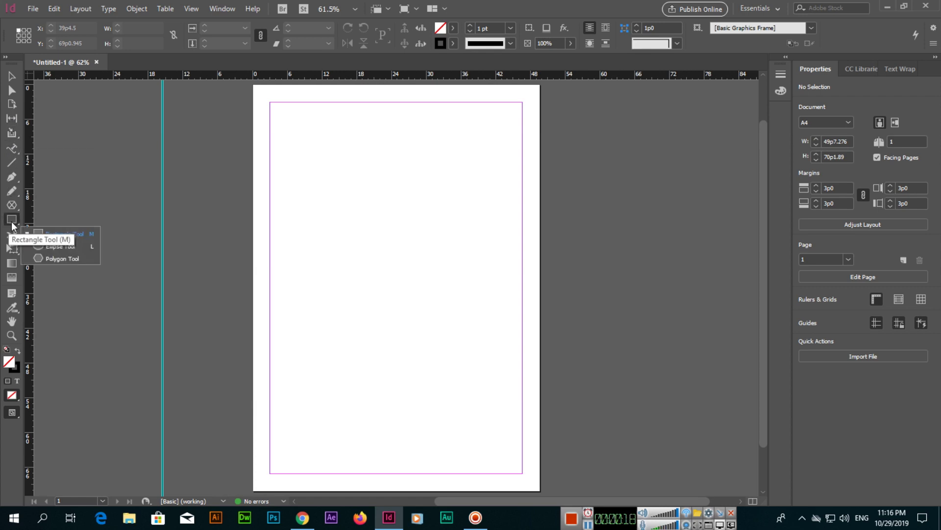
left_click(61, 234)
left_click_drag(271, 163, 378, 222)
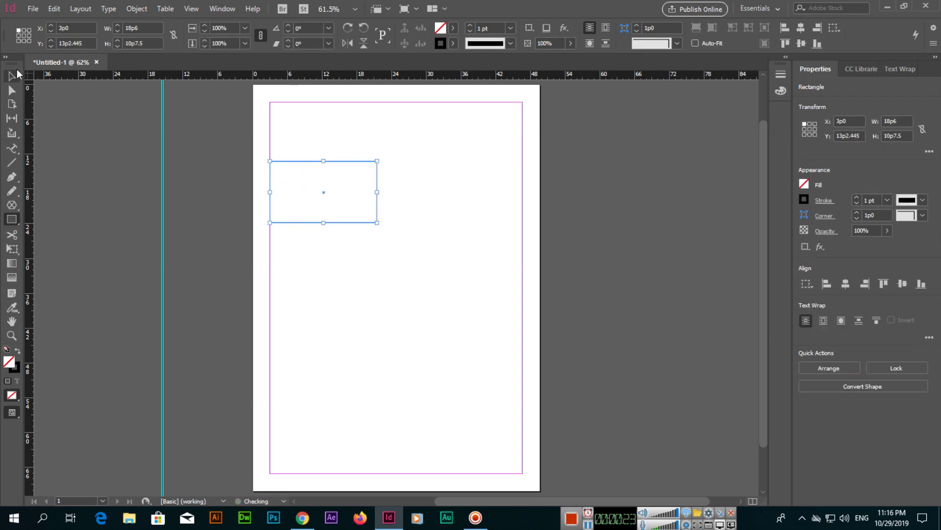
Step: Fill the rectangle with cyan and duplicate it over to the right margin
key("v")
left_click(452, 28)
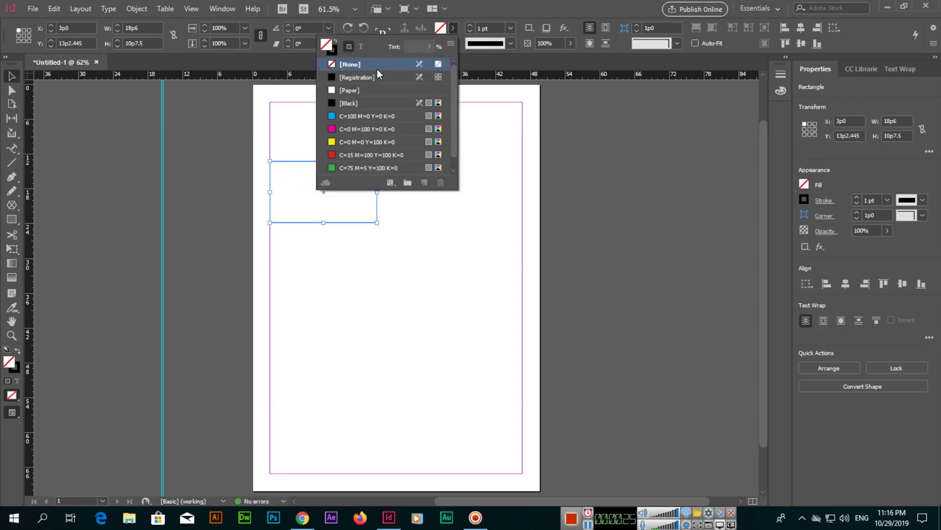
left_click(372, 116)
left_click(501, 5)
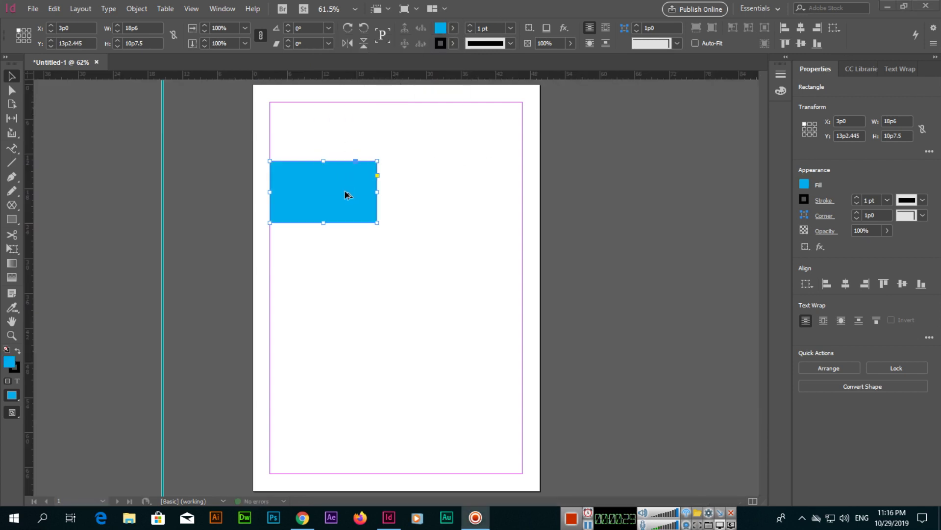
left_click_drag(347, 195, 493, 196)
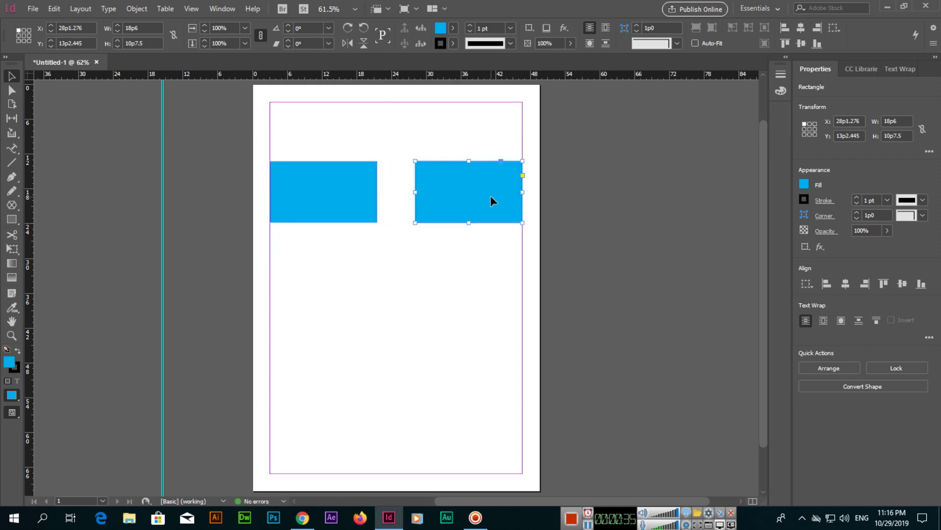
Step: Drag the gap right with the Gap Tool, widening the left rectangle
left_click(12, 118)
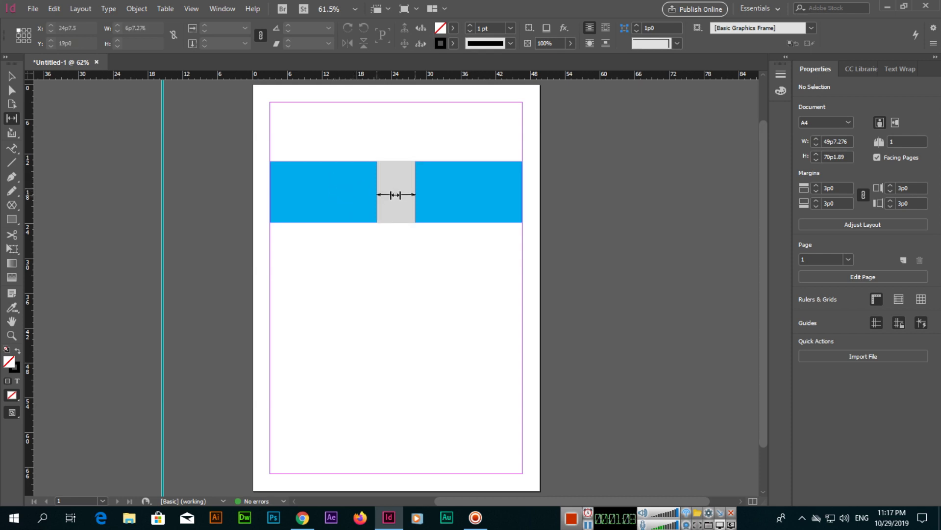
mouse_move(399, 193)
left_mouse_down()
mouse_move(431, 195)
mouse_move(368, 196)
mouse_move(403, 199)
left_mouse_up()
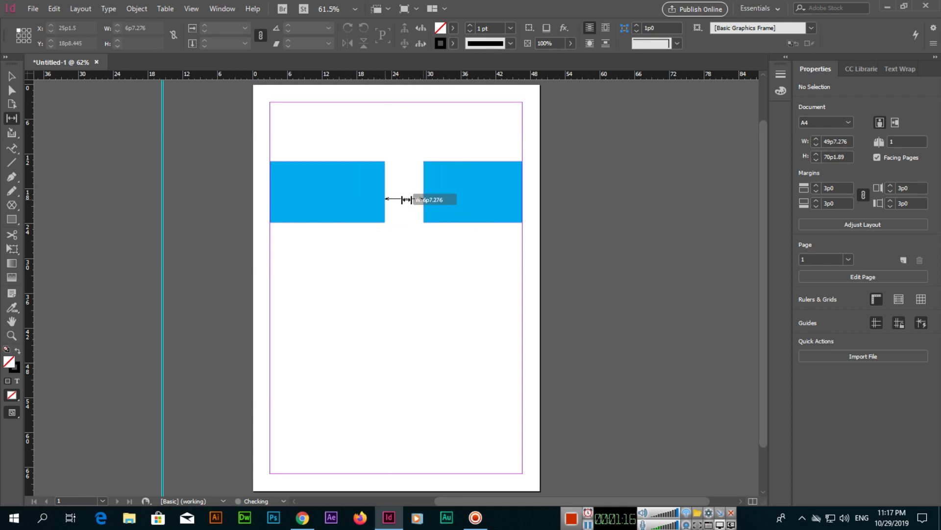
Step: Move the gap left to narrow the left rectangle, then stretch both rectangles taller
left_click_drag(403, 200, 366, 197)
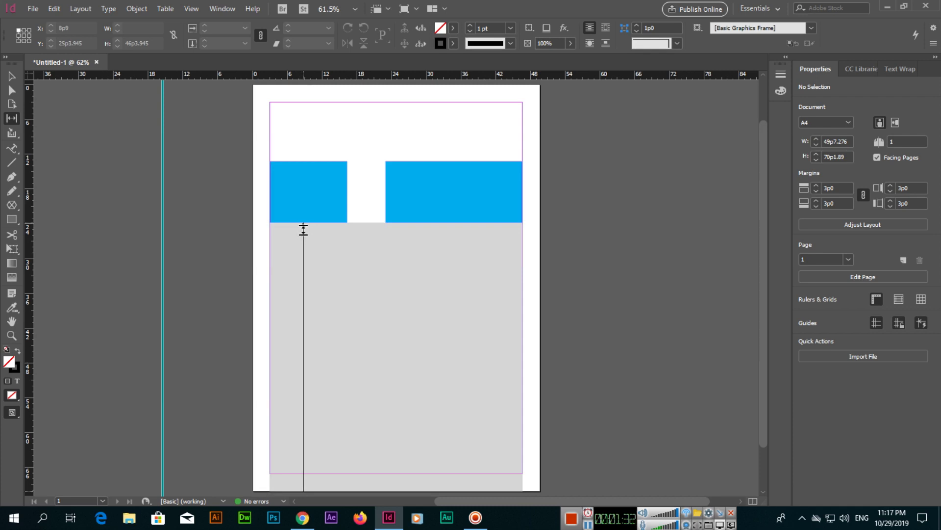
left_click_drag(302, 226, 301, 243)
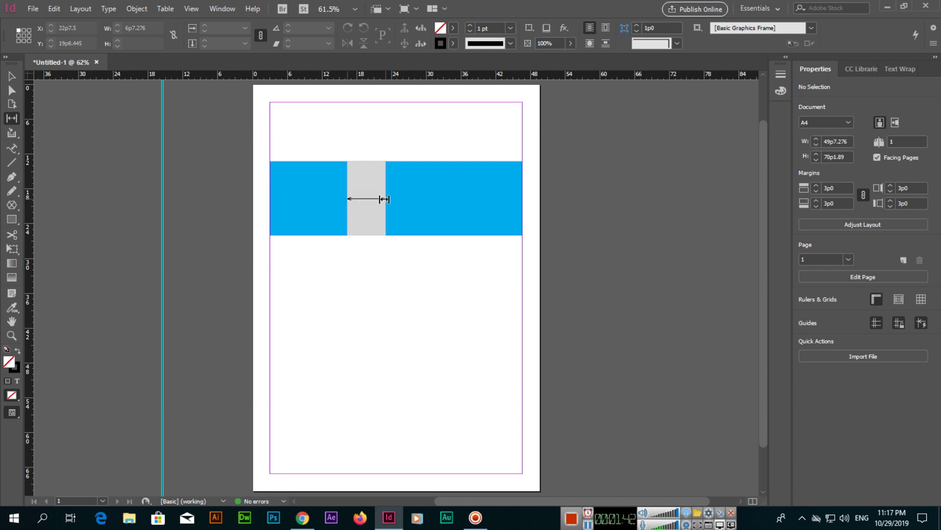
Step: Drag the gap between the taller rectangles right so the left one becomes wider
left_click_drag(354, 197, 385, 198)
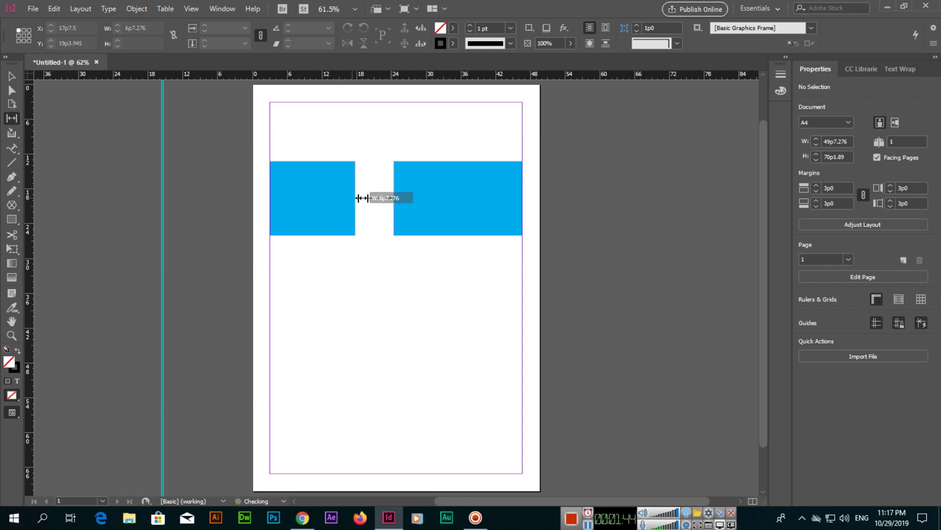